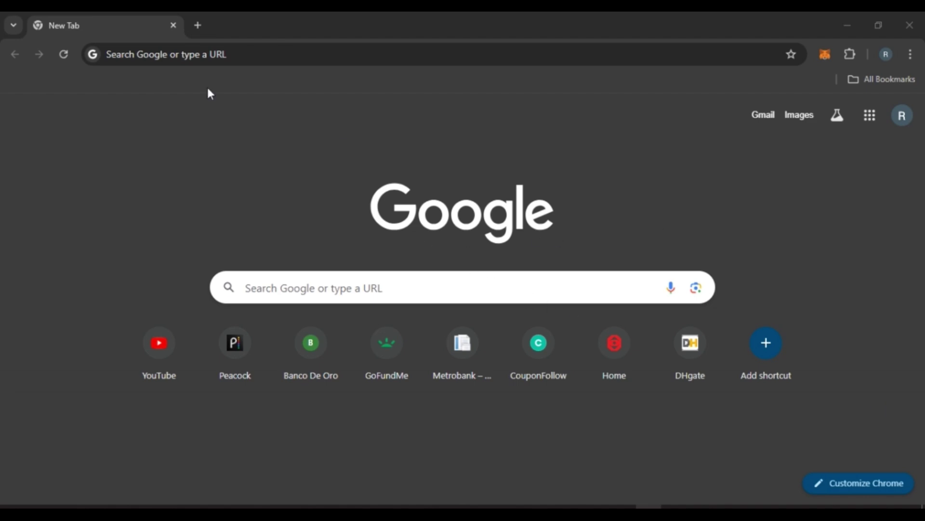
Go to the streamelements.com website.
click(135, 54)
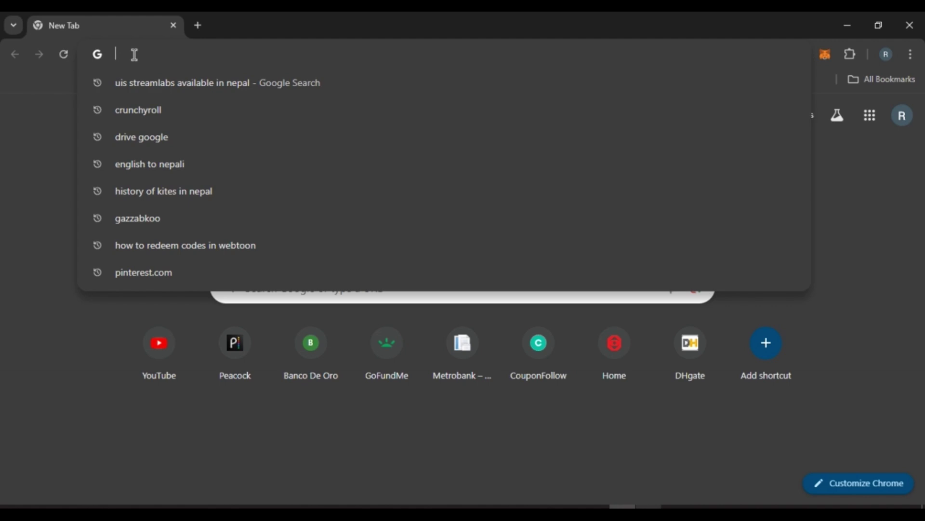
text(streame)
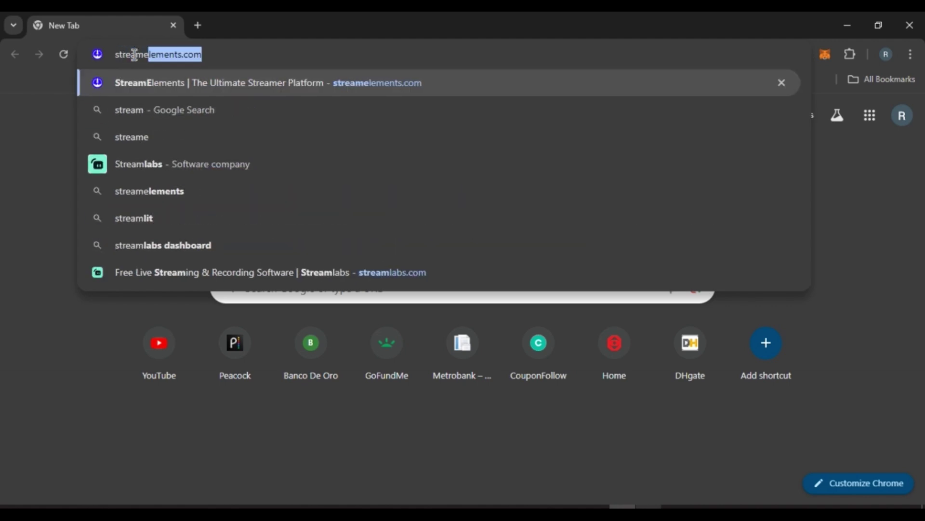
text(lements.co)
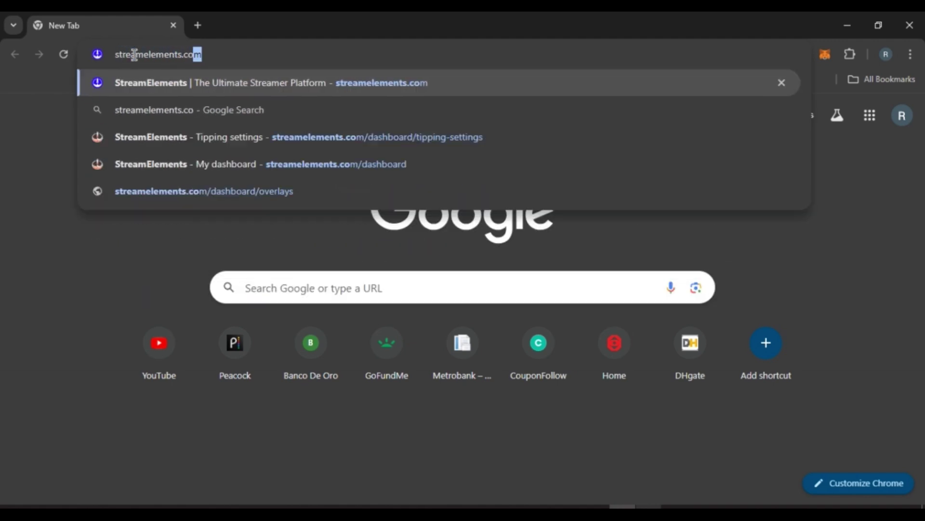
text(m)
key(Return)
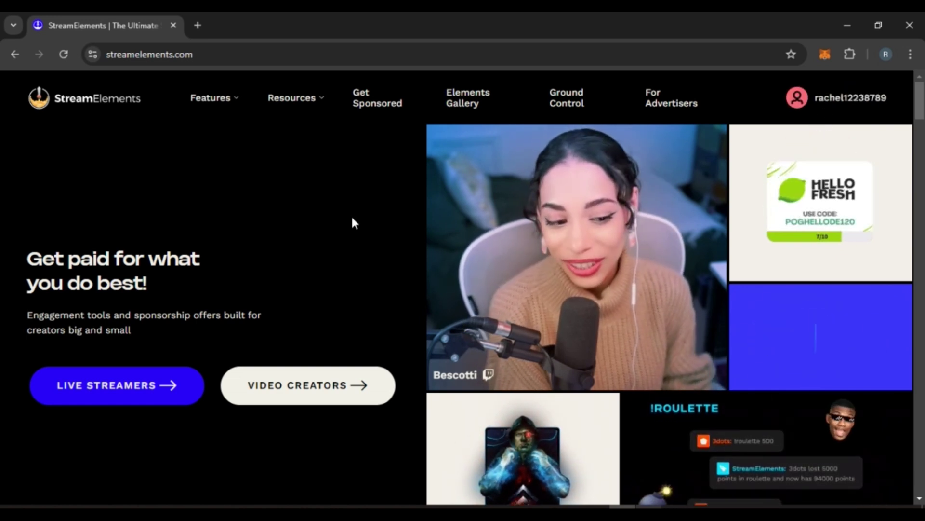
Open the account's dashboard and go to the tipping settings in its revenue section.
click(797, 110)
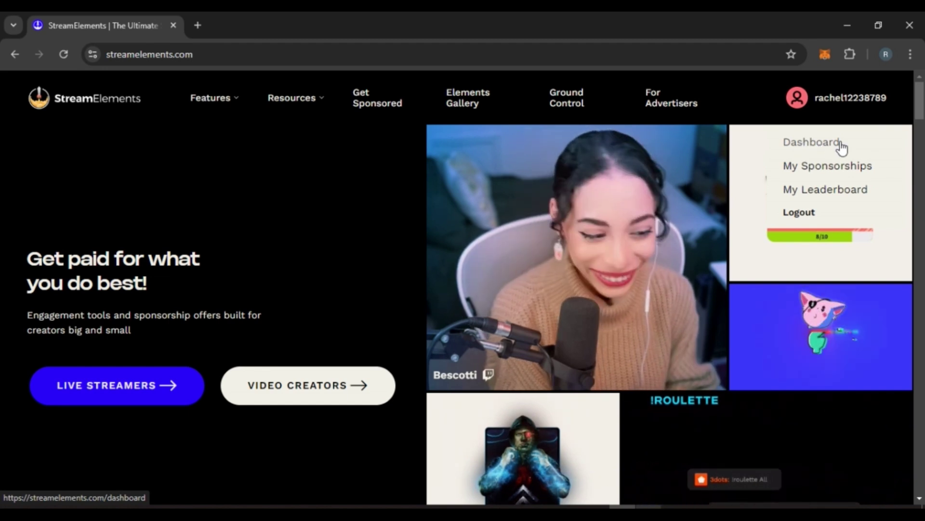
click(826, 145)
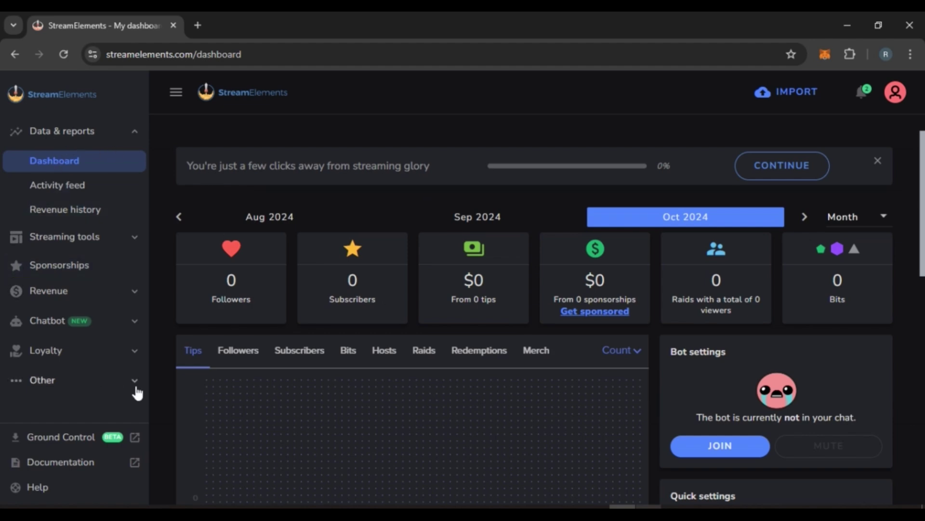
click(74, 294)
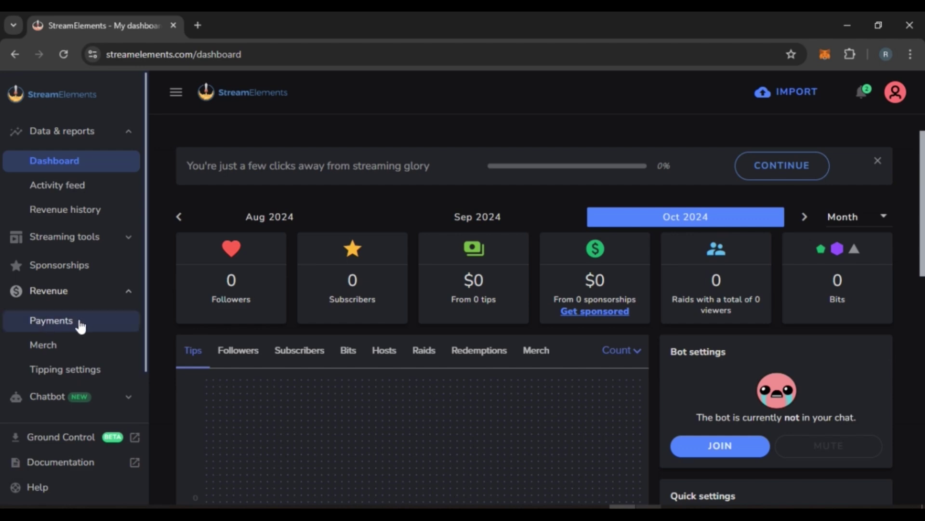
click(85, 370)
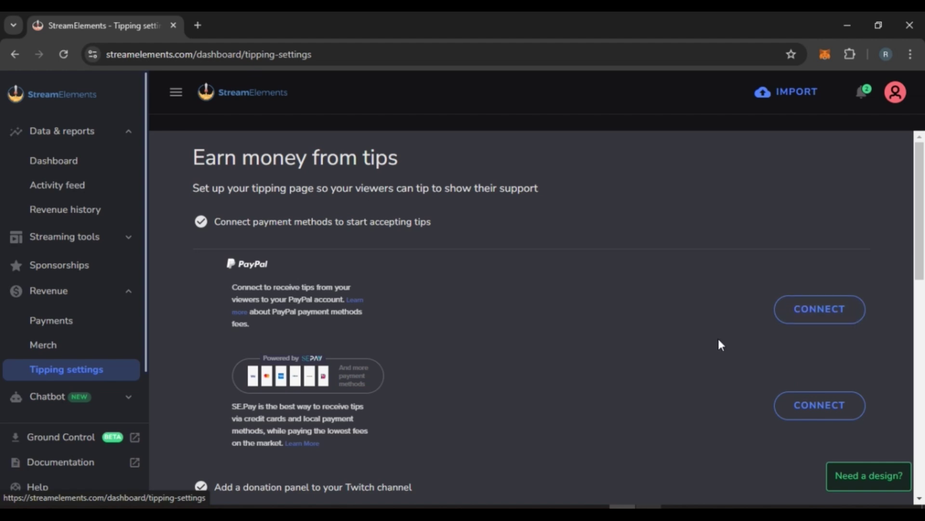
Copy the tipping page link for the Twitch donation panel to the clipboard.
scroll(357, 254, down, 7)
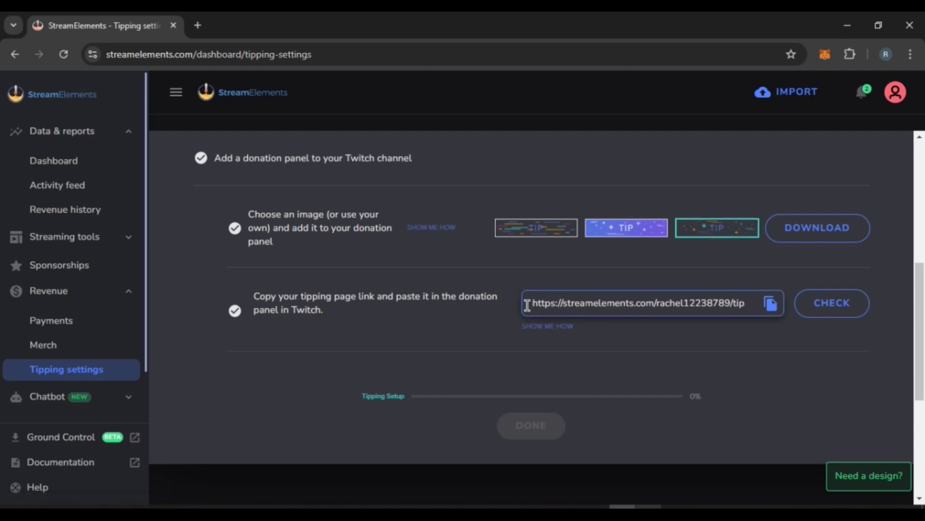
drag(525, 304, 775, 310)
click(740, 302)
click(773, 309)
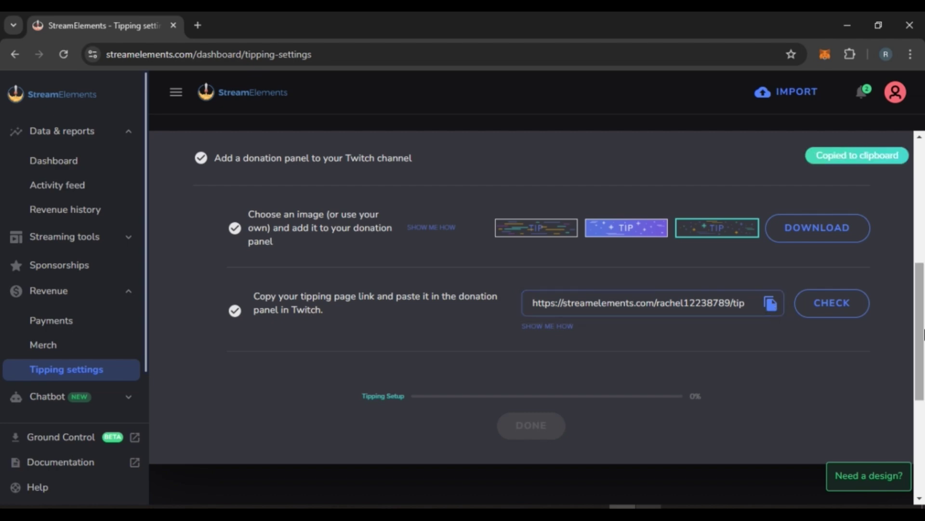
Expand the tipping page's Page Settings and look through the available currencies without changing the selection.
scroll(923, 332, down, 5)
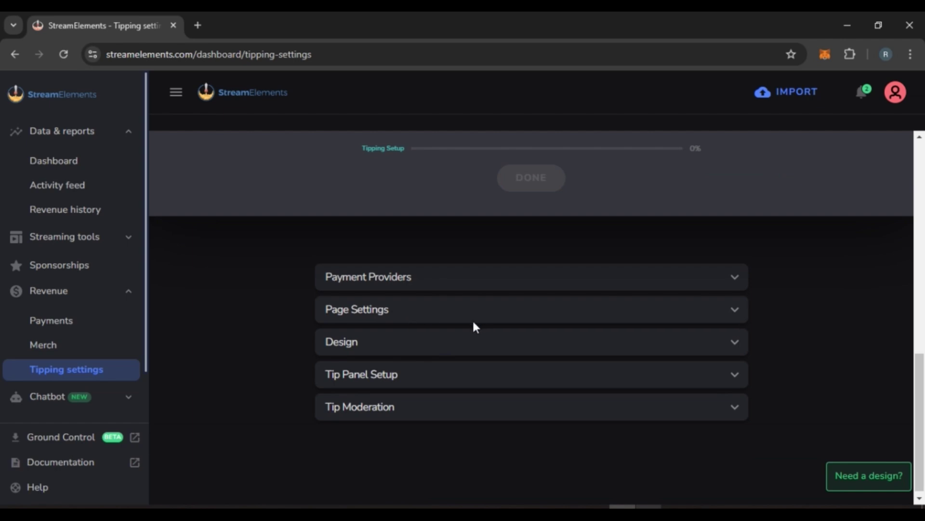
click(426, 314)
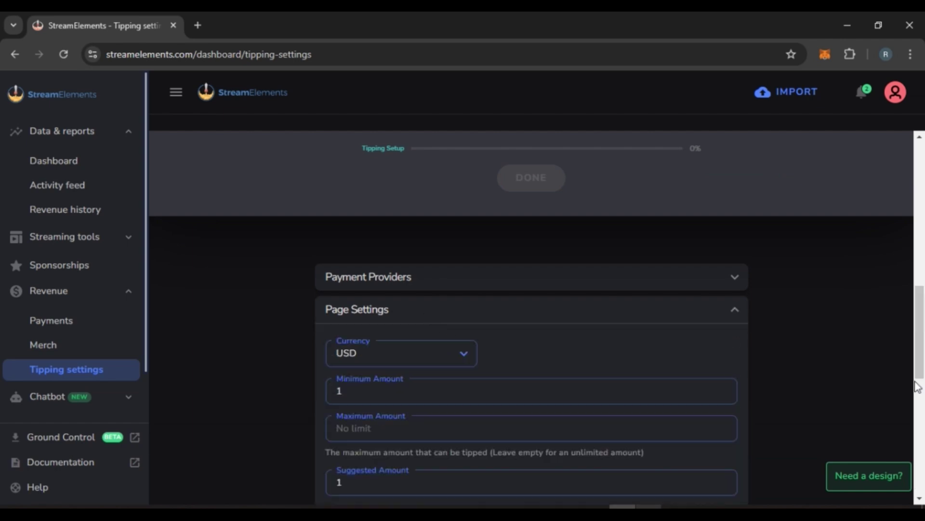
scroll(923, 353, down, 2)
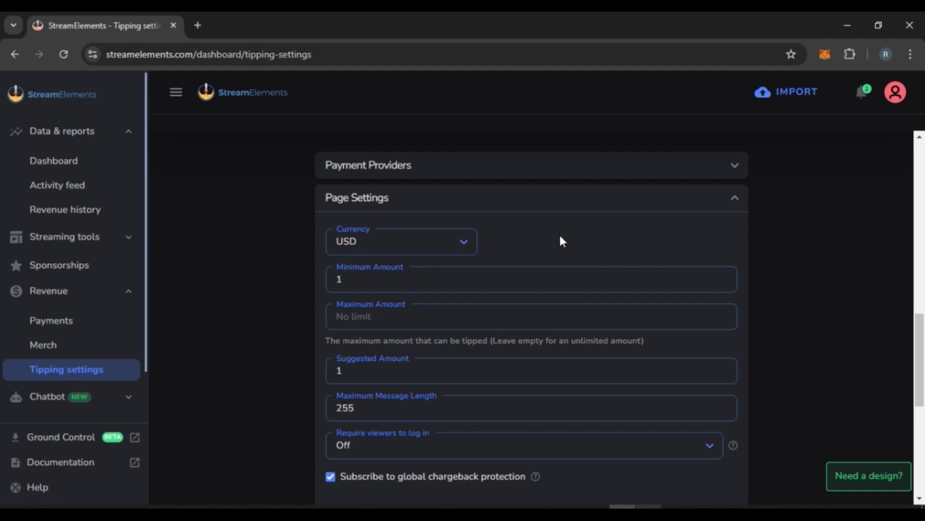
click(421, 243)
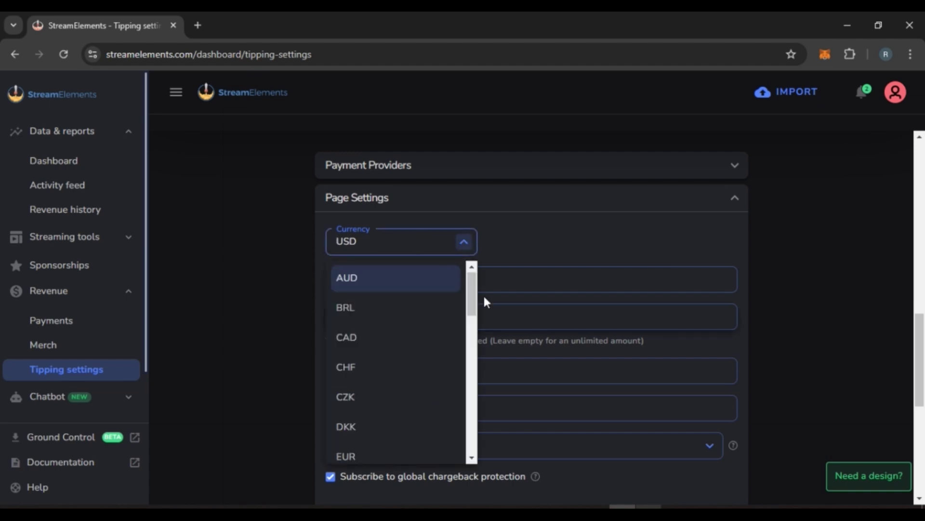
drag(471, 288, 568, 233)
click(567, 233)
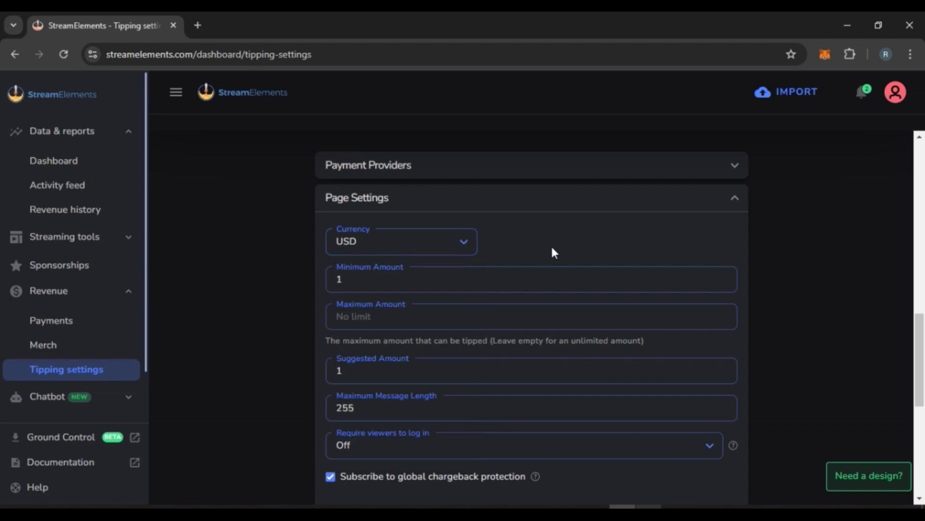
Set the tip amounts to a minimum of 10, a maximum of 89 and a suggested amount of 14.
click(372, 282)
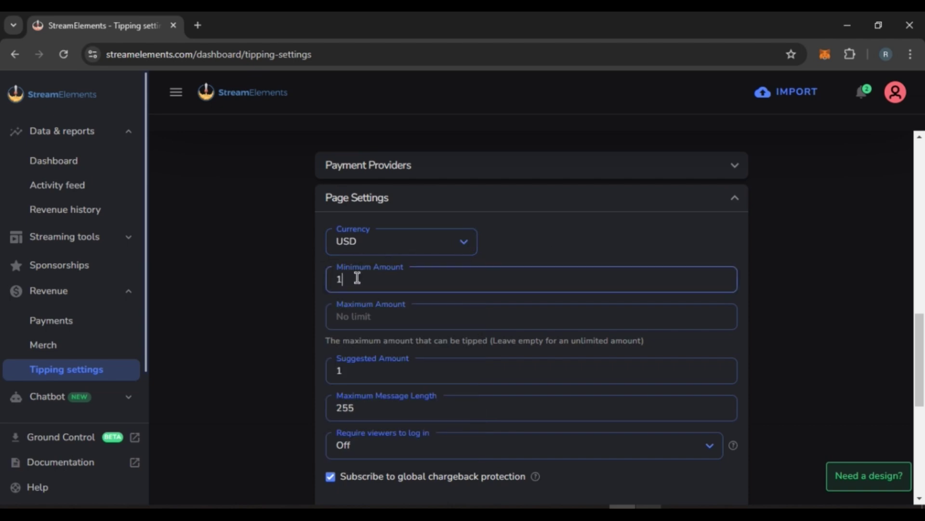
text(0)
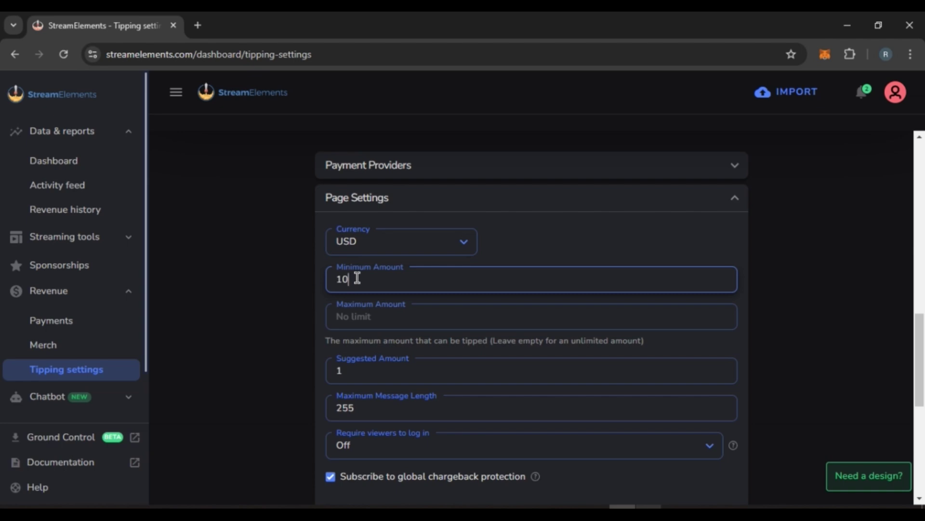
click(345, 317)
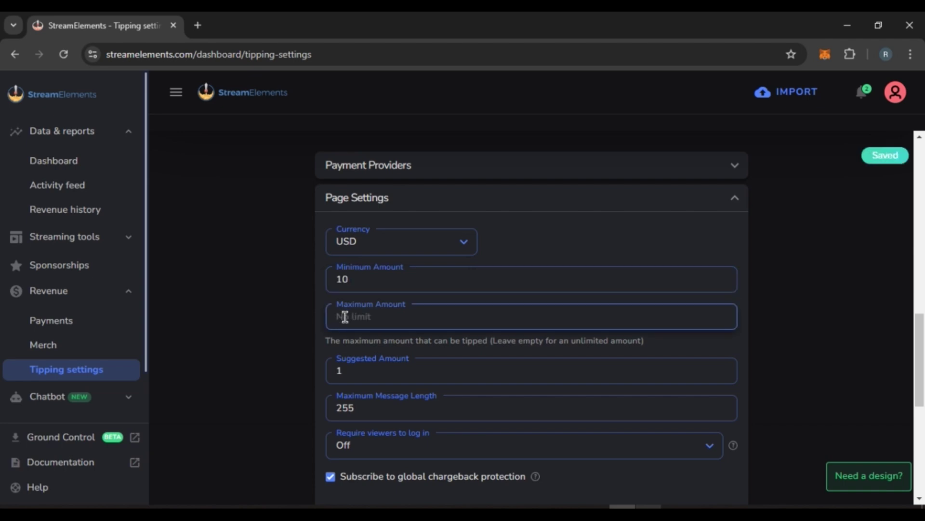
text(89)
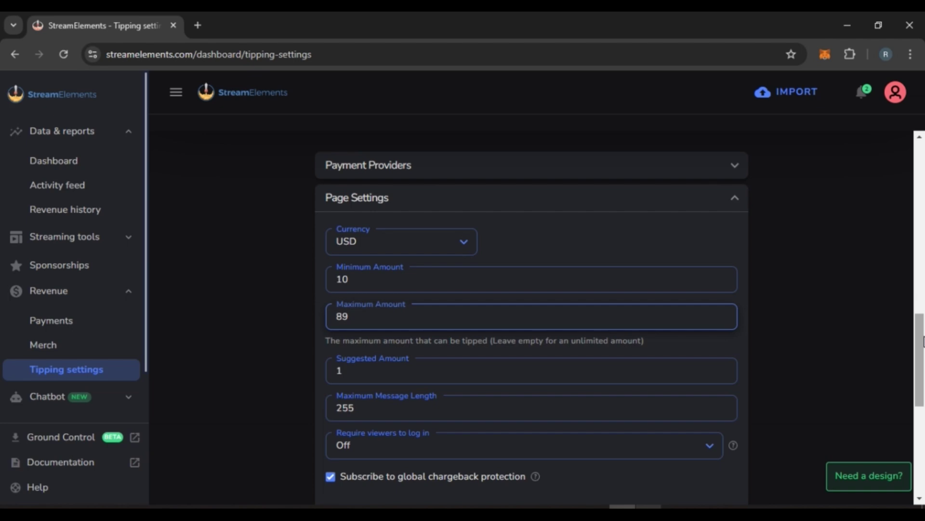
scroll(352, 246, down, 3)
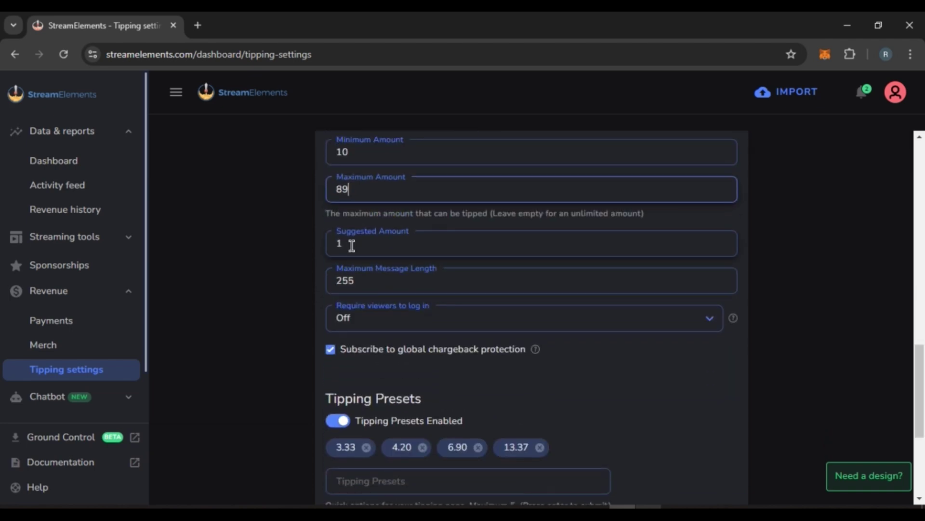
click(352, 246)
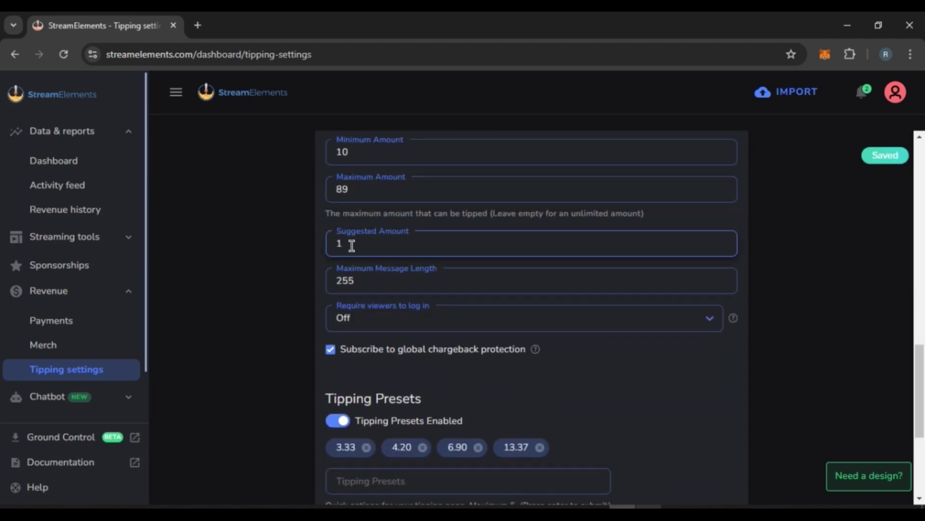
text(14)
Review the maximum message length and the options for requiring viewers to log in, leaving both settings as they are.
double_click(355, 280)
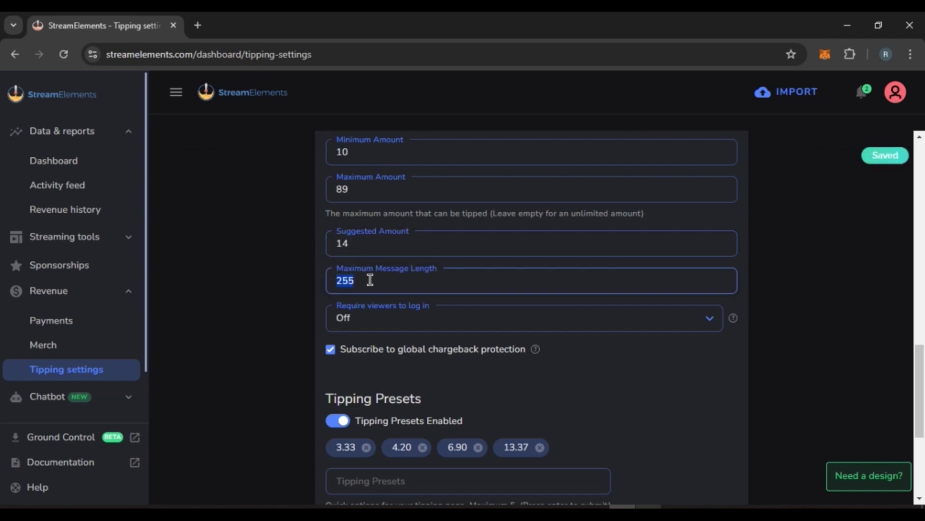
click(356, 280)
scroll(337, 260, down, 2)
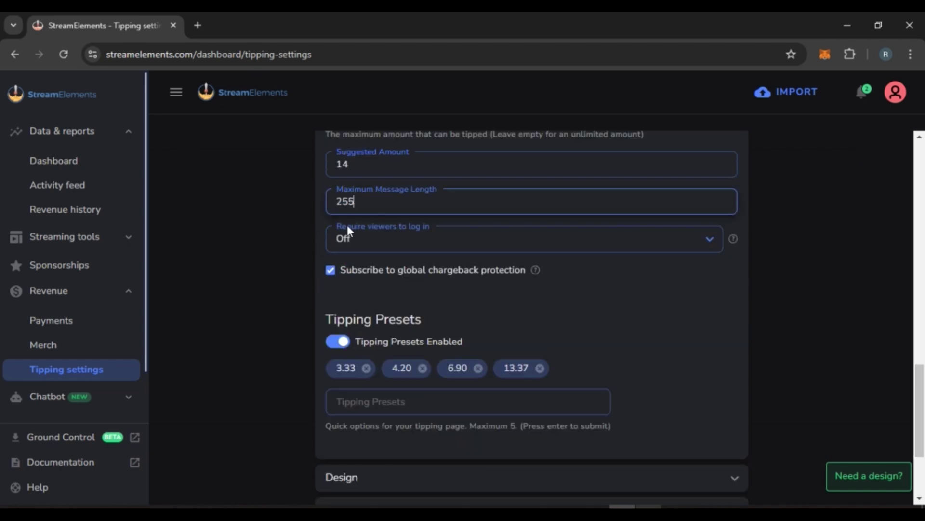
click(613, 242)
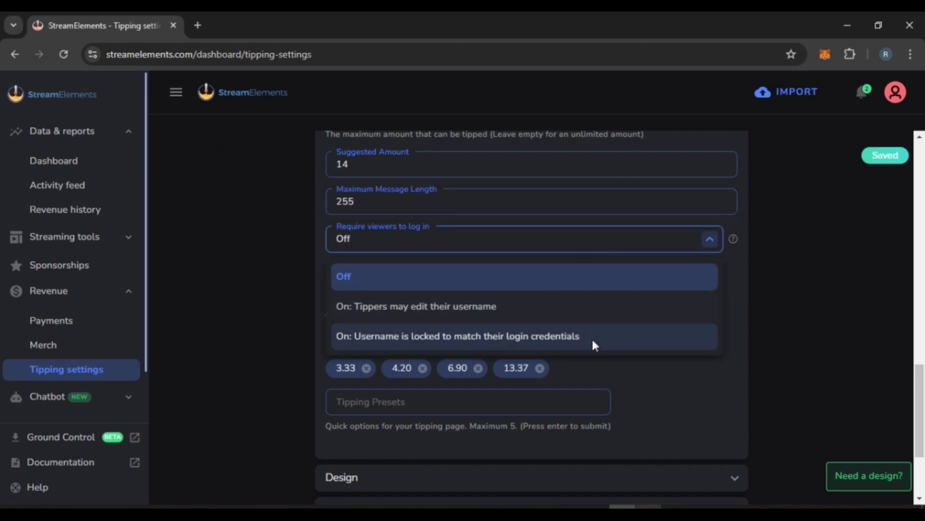
click(800, 302)
Disable the tipping presets and enable them again.
scroll(800, 302, down, 3)
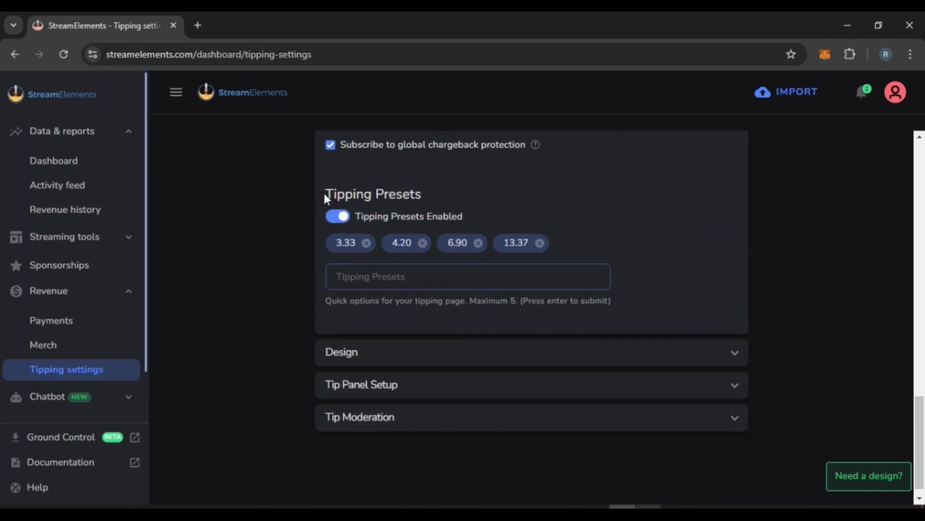
drag(326, 195, 465, 198)
click(464, 194)
click(360, 213)
click(336, 218)
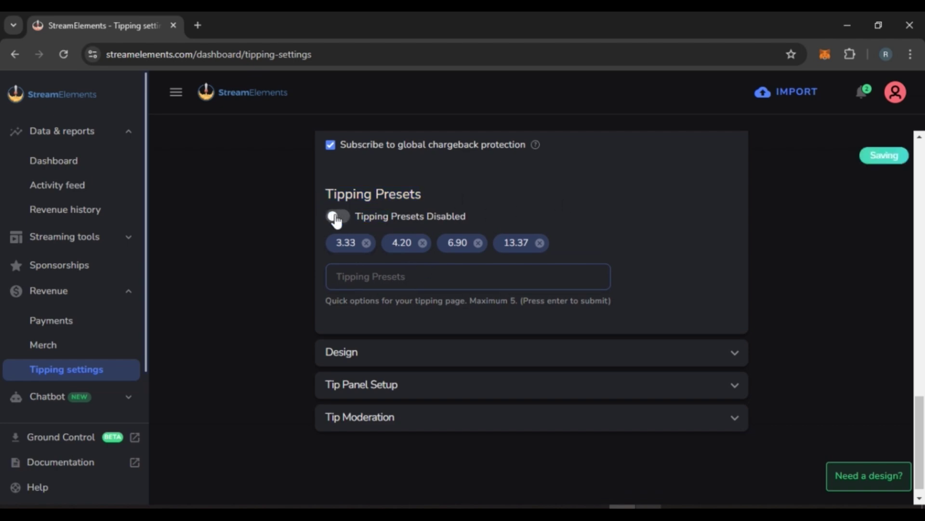
click(345, 220)
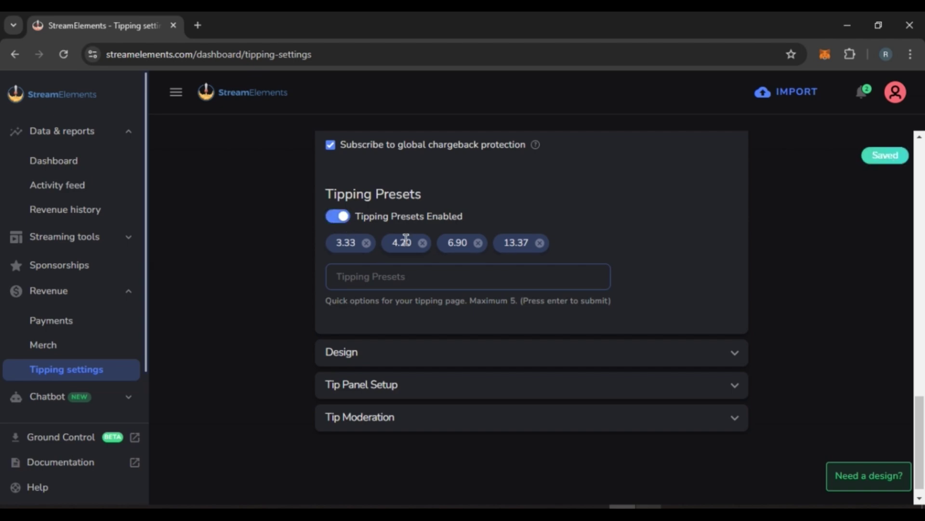
Add 10 as a new tipping preset amount.
click(399, 271)
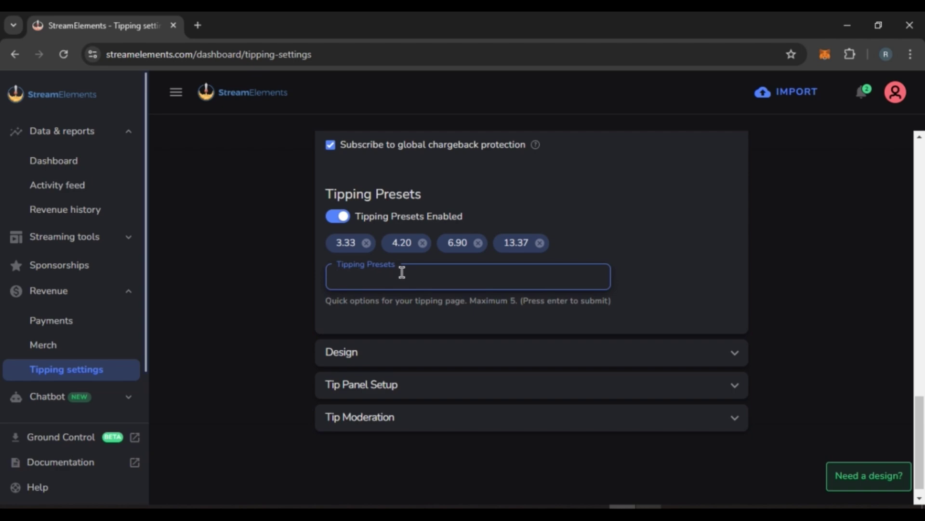
text(10)
scroll(546, 343, down, 1)
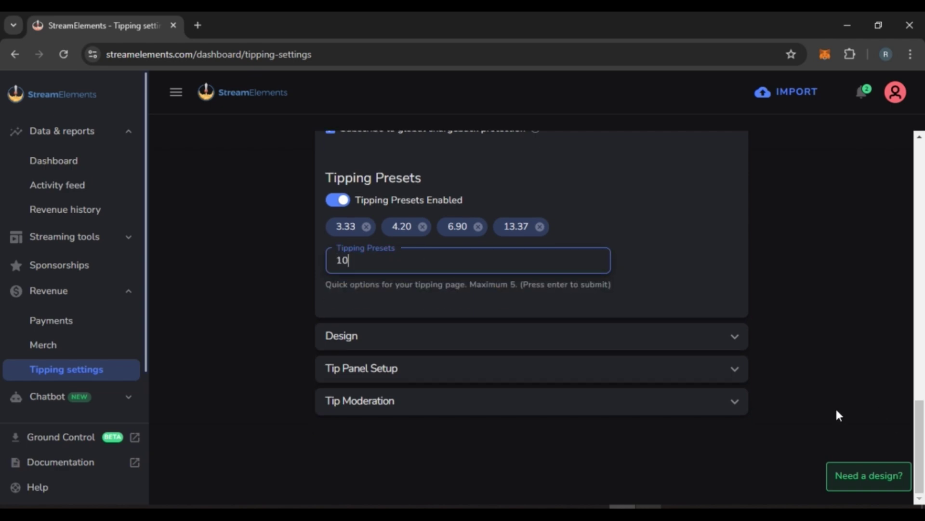
Expand the Design settings and enter "thank you" as the message to tippers, keeping the existing page title.
click(621, 339)
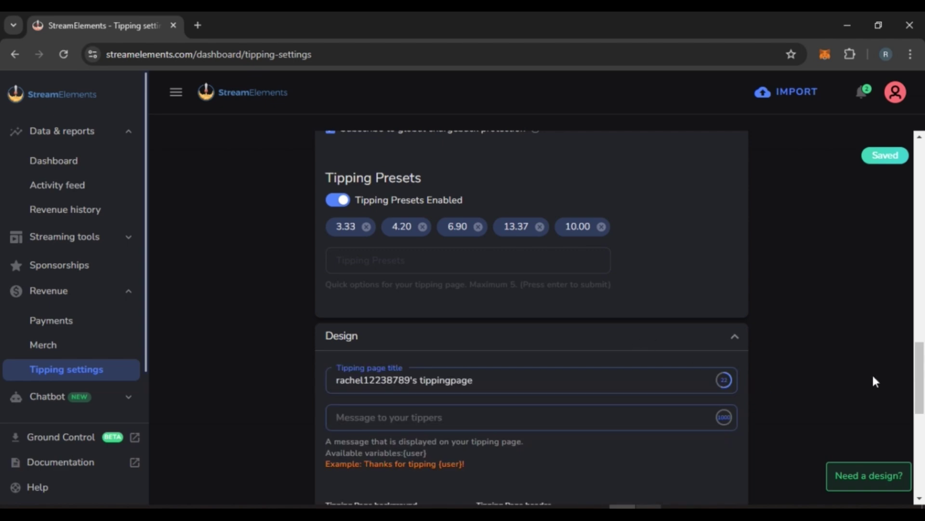
drag(920, 388, 921, 424)
scroll(921, 425, down, 2)
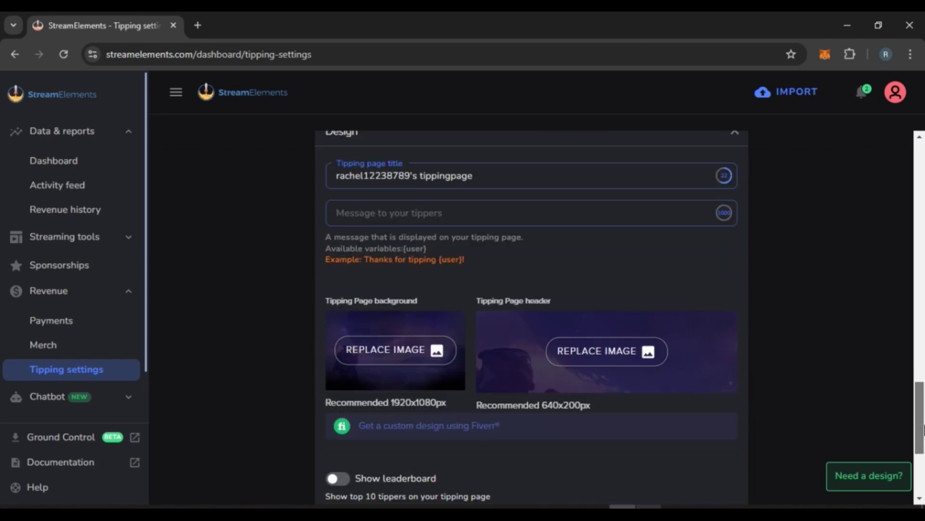
scroll(922, 425, up, 1)
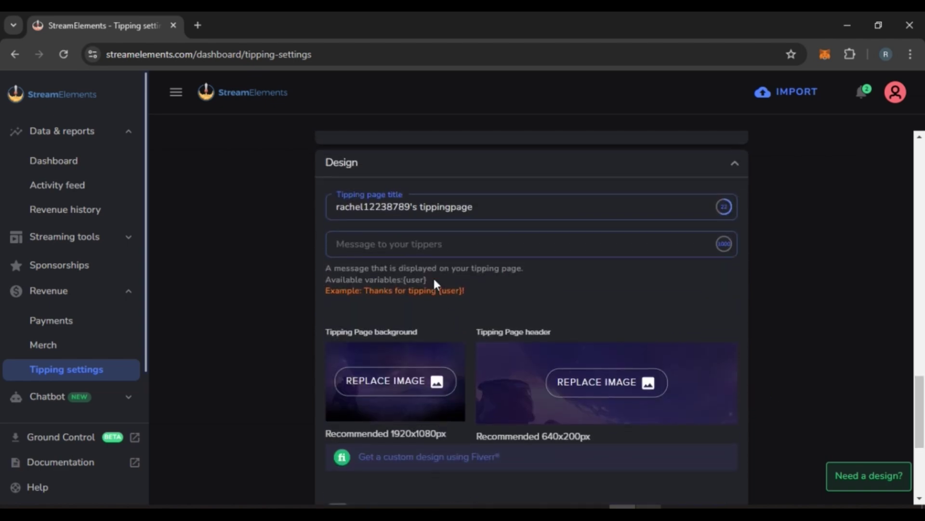
drag(492, 207, 303, 210)
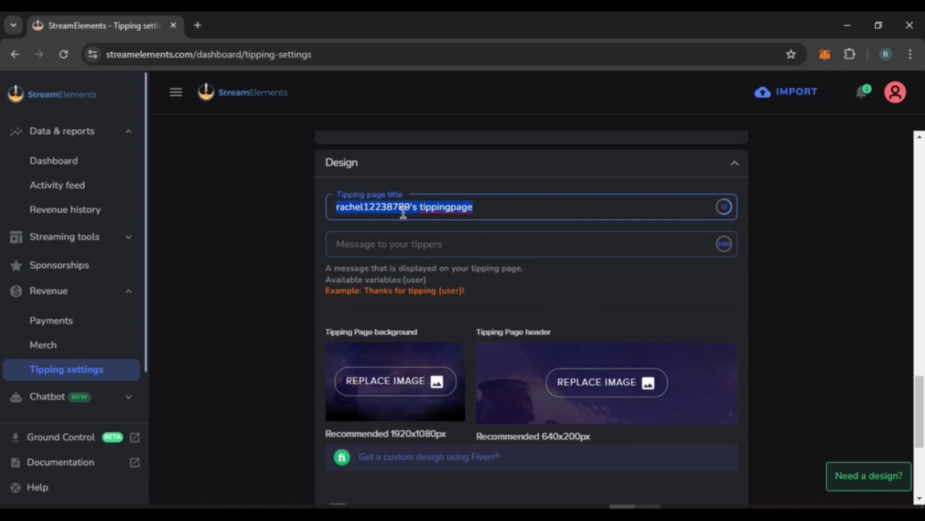
click(515, 217)
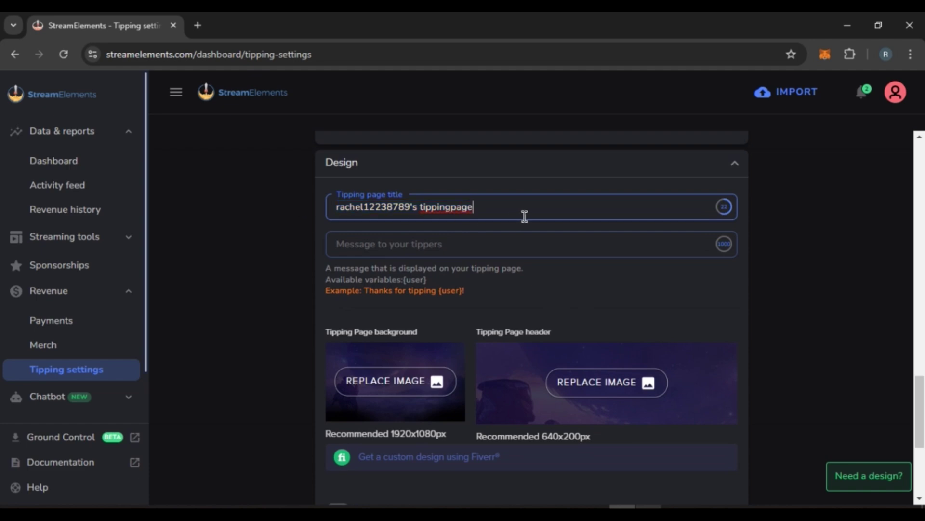
click(336, 245)
text(thank y)
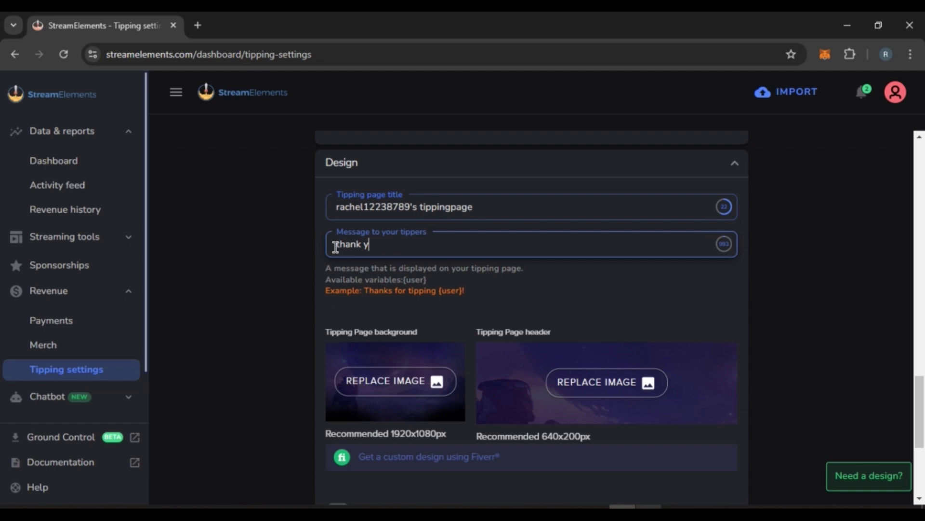
text(ou)
Review the tipping page background and header image options and the leaderboard settings in the Design section.
scroll(474, 333, up, 1)
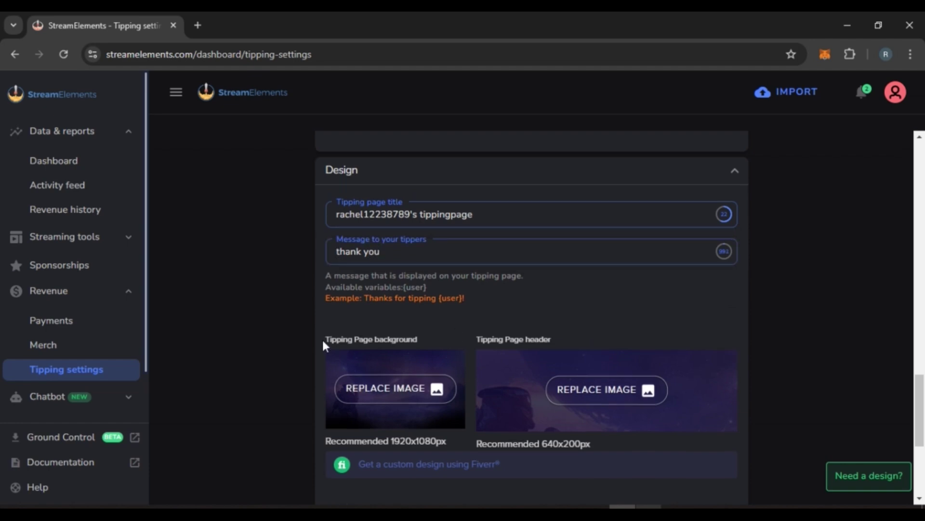
drag(323, 340, 415, 340)
click(428, 342)
drag(477, 339, 562, 342)
click(563, 343)
scroll(619, 396, down, 2)
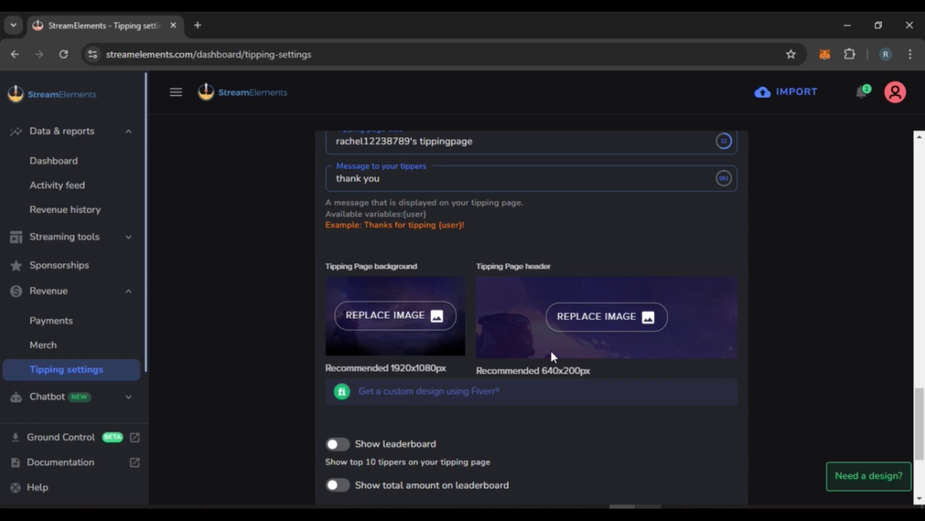
drag(923, 417, 923, 451)
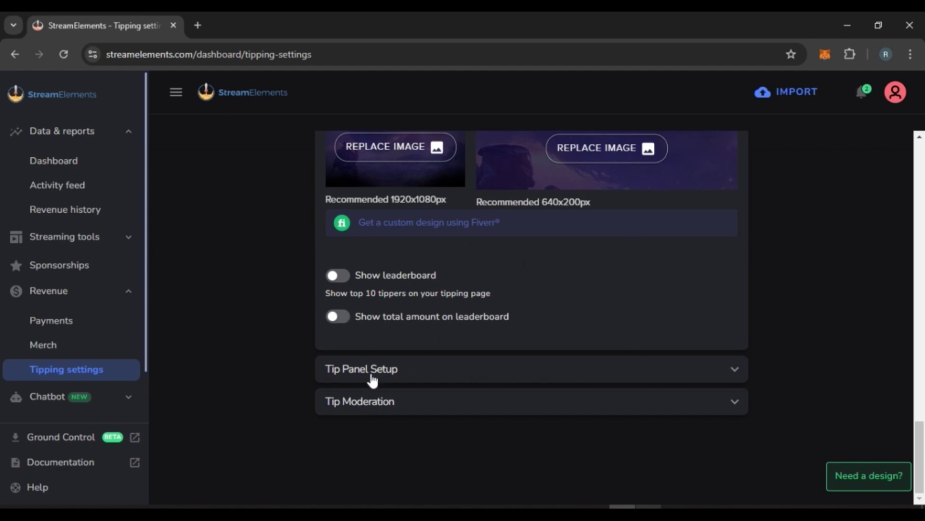
Expand the Tip Panel Setup section and copy the tipping page link for the Twitch tipping panel.
click(415, 376)
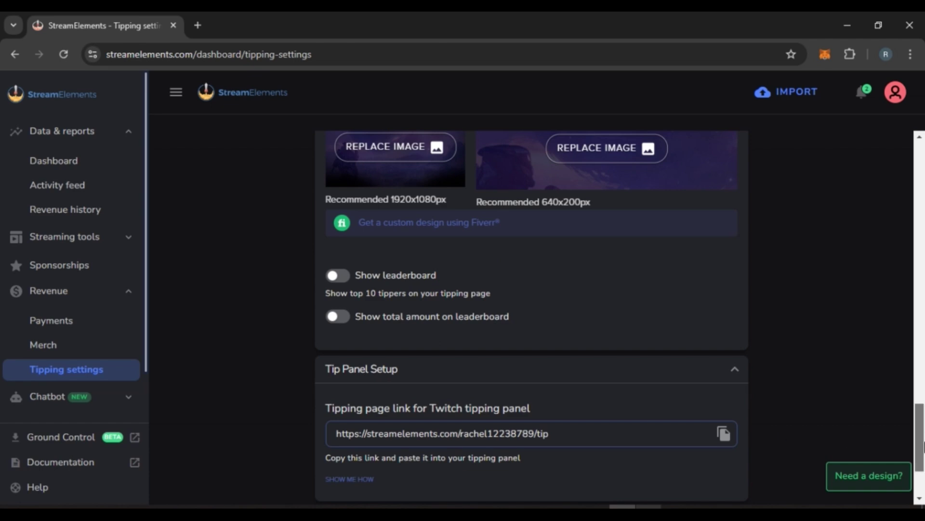
scroll(422, 328, down, 2)
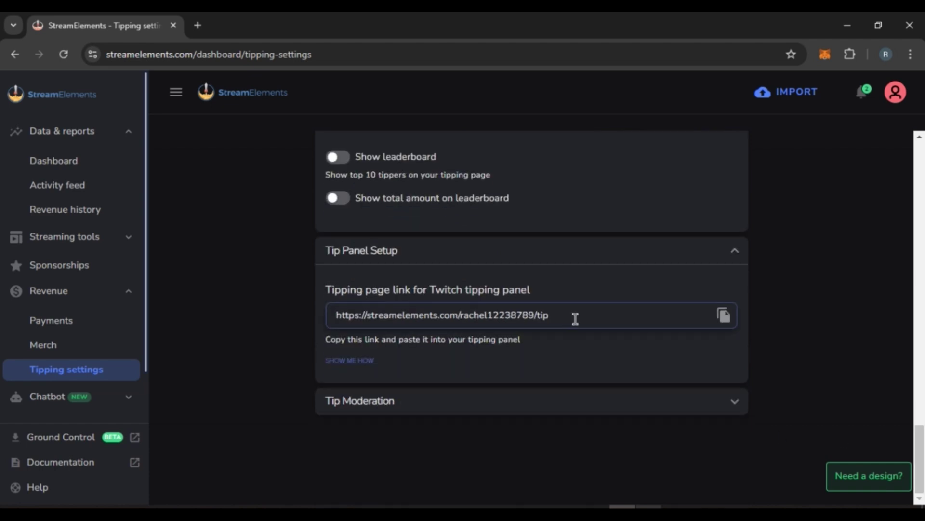
click(723, 316)
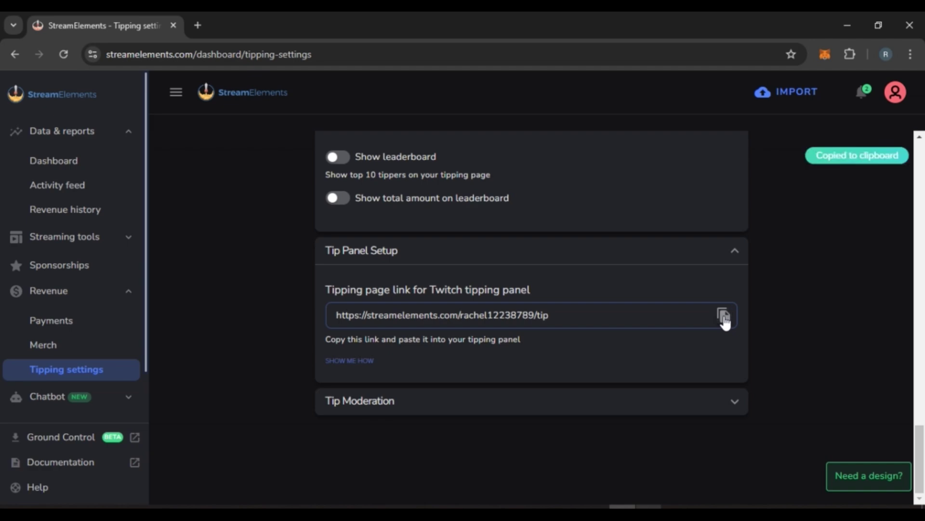
Open twitch.com in a new browser tab.
click(201, 27)
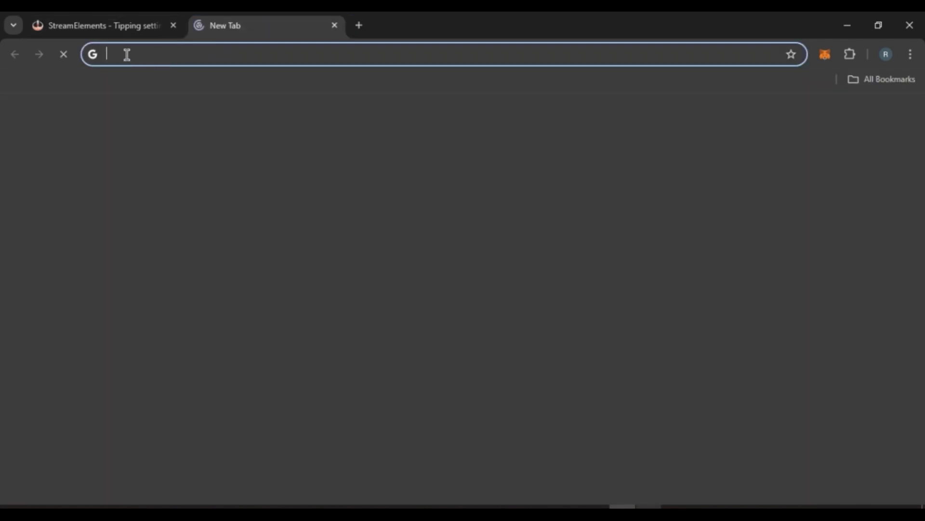
click(127, 54)
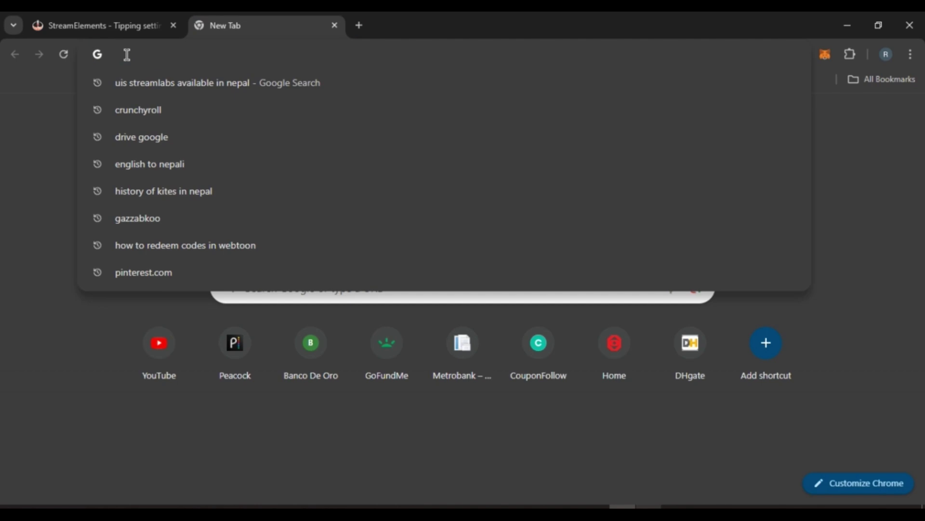
text(twitc)
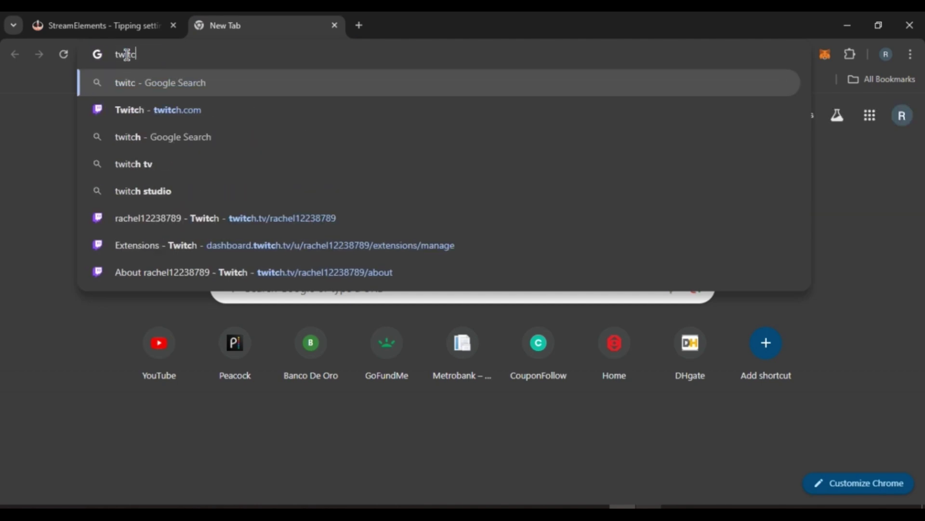
text(h.com)
key(Return)
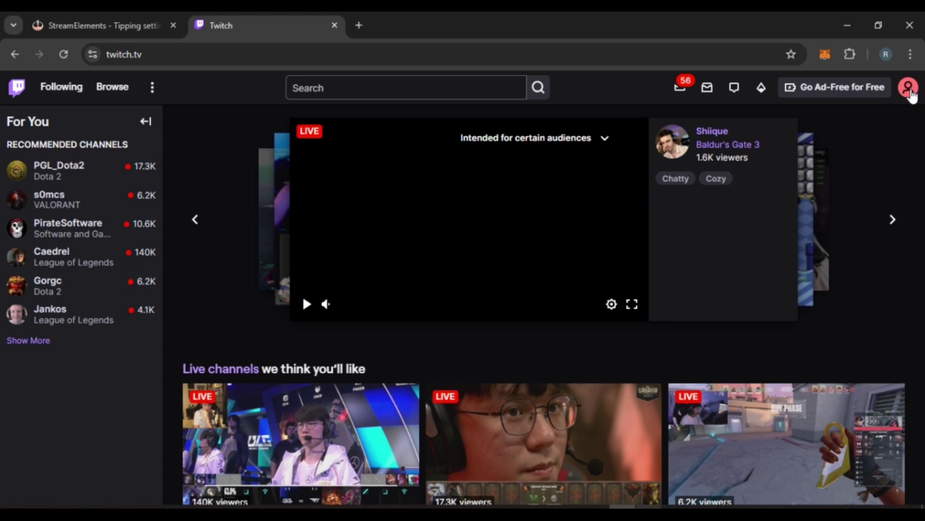
Go to the account's own Twitch channel and show its About section.
click(910, 91)
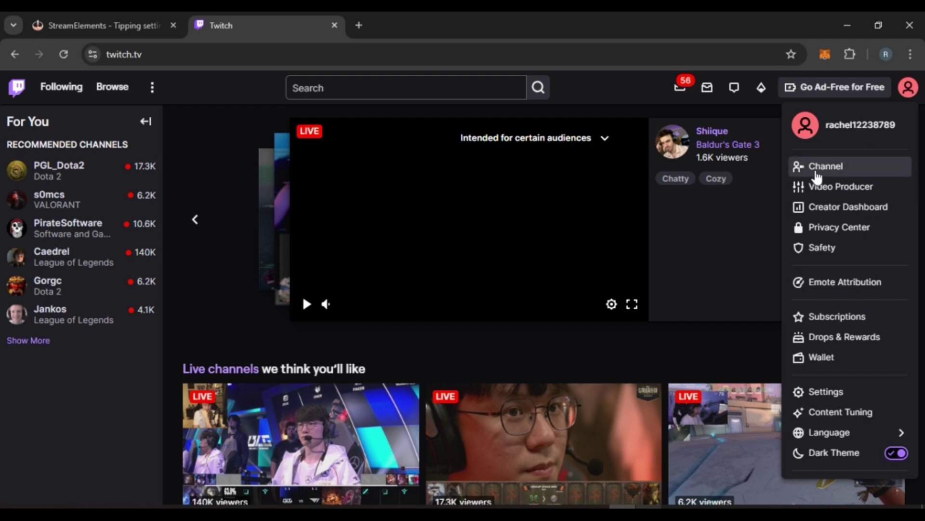
click(812, 174)
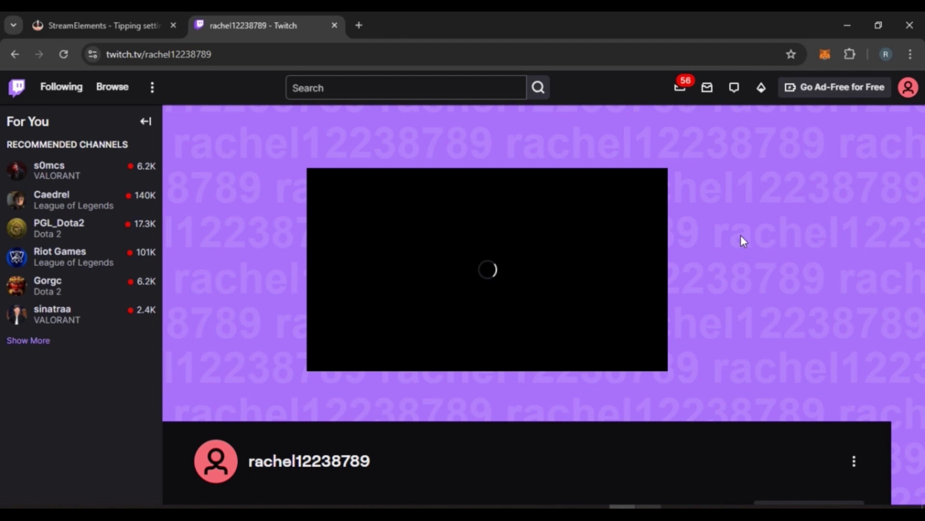
scroll(647, 250, down, 5)
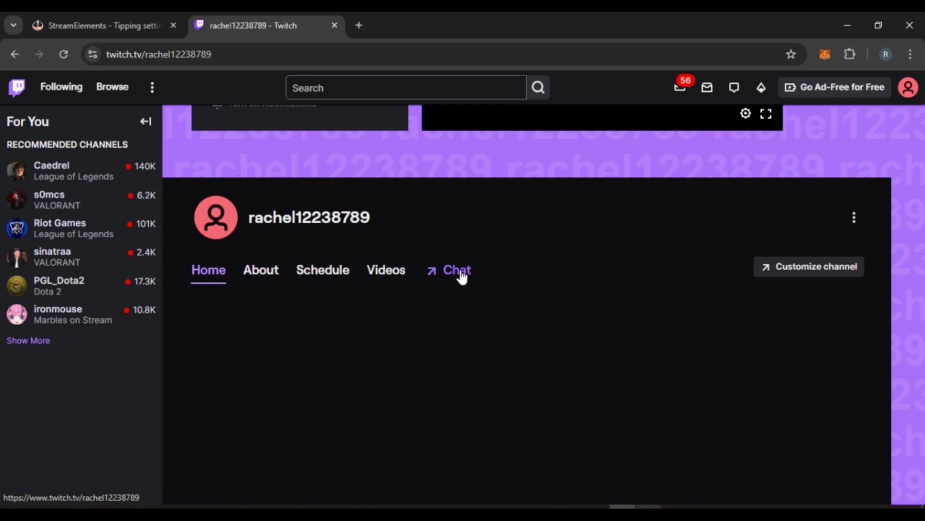
click(261, 281)
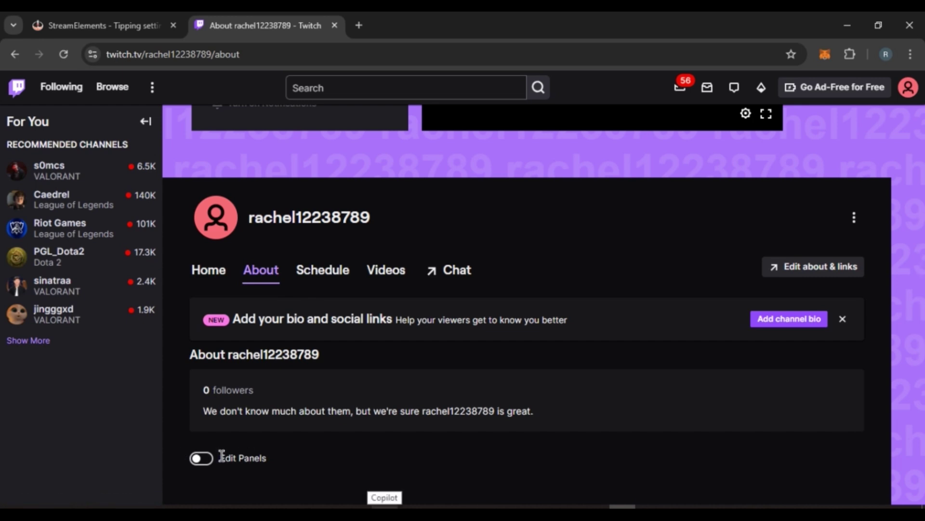
Turn on Edit Panels in the channel's About section.
drag(220, 456, 280, 464)
click(280, 464)
click(211, 461)
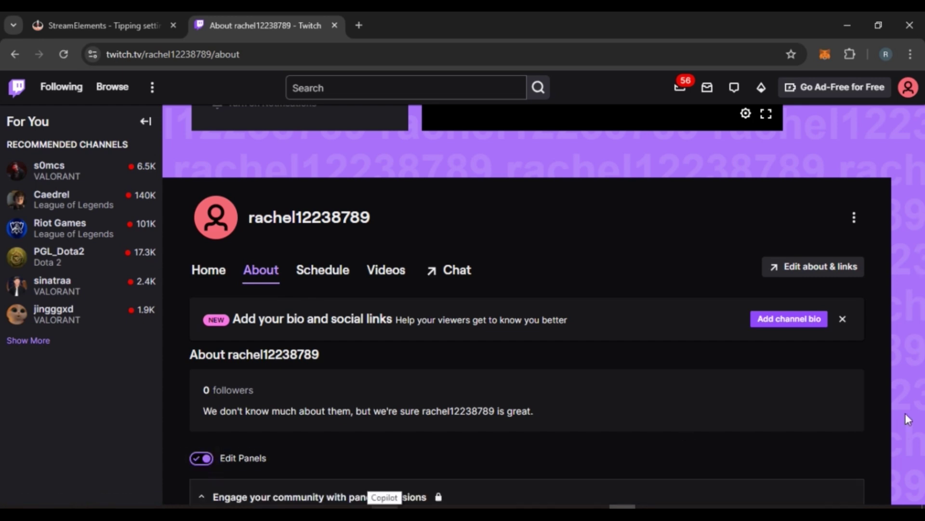
Add a new text or image panel below the channel's About information.
scroll(904, 418, down, 2)
scroll(905, 412, down, 10)
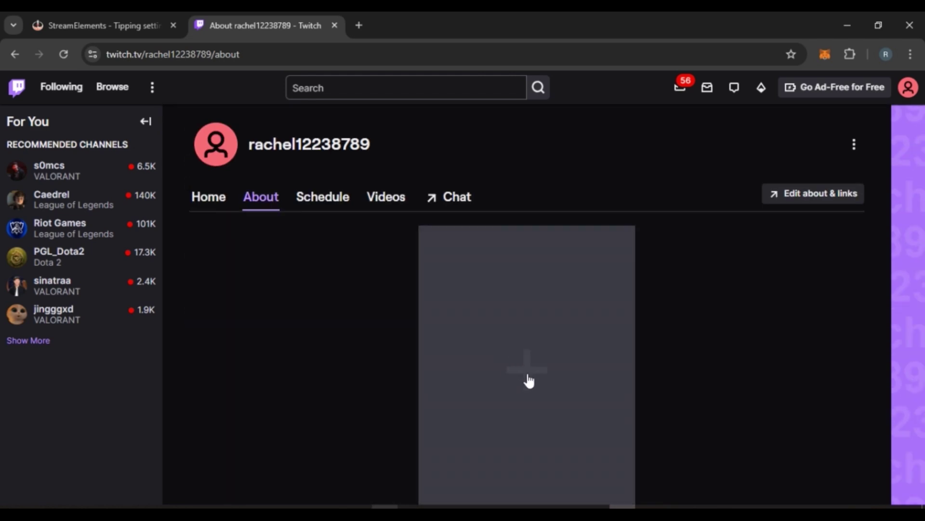
click(528, 380)
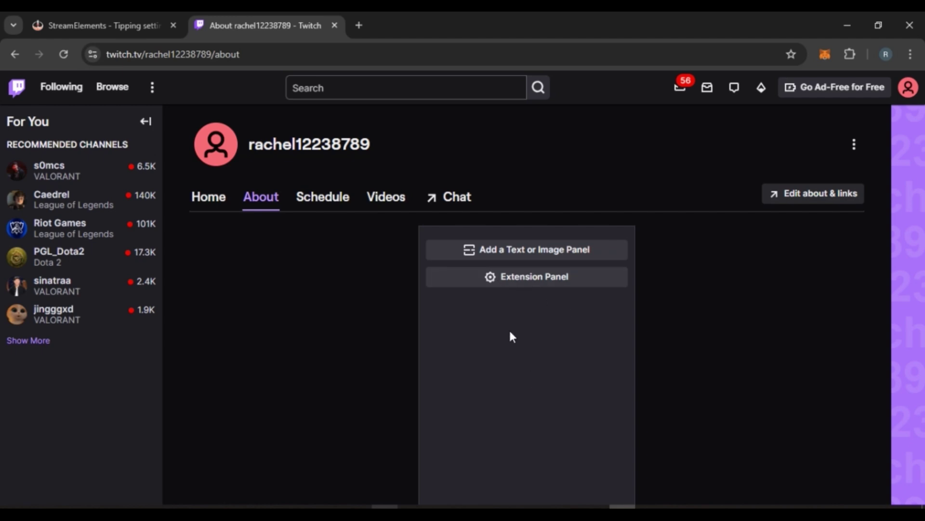
click(550, 254)
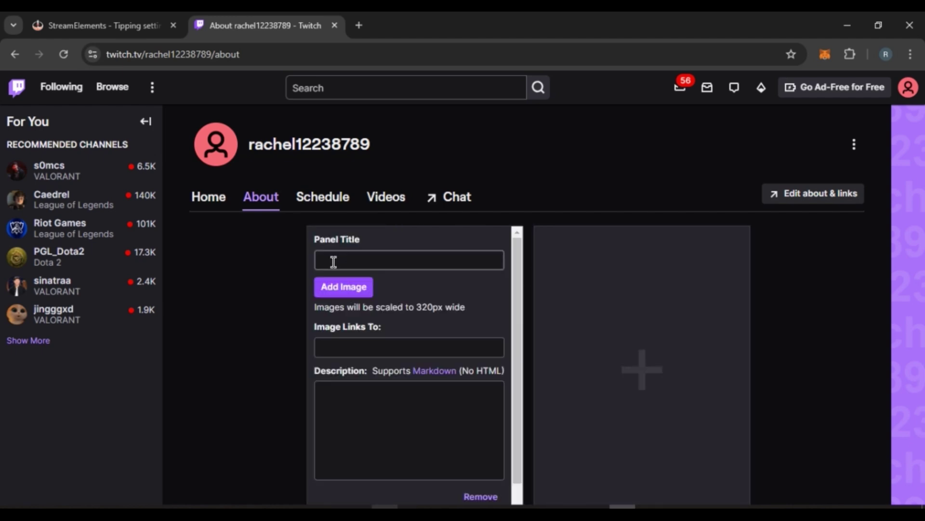
Title the new panel "donation" and paste the copied StreamElements tipping page link as its image link.
click(333, 262)
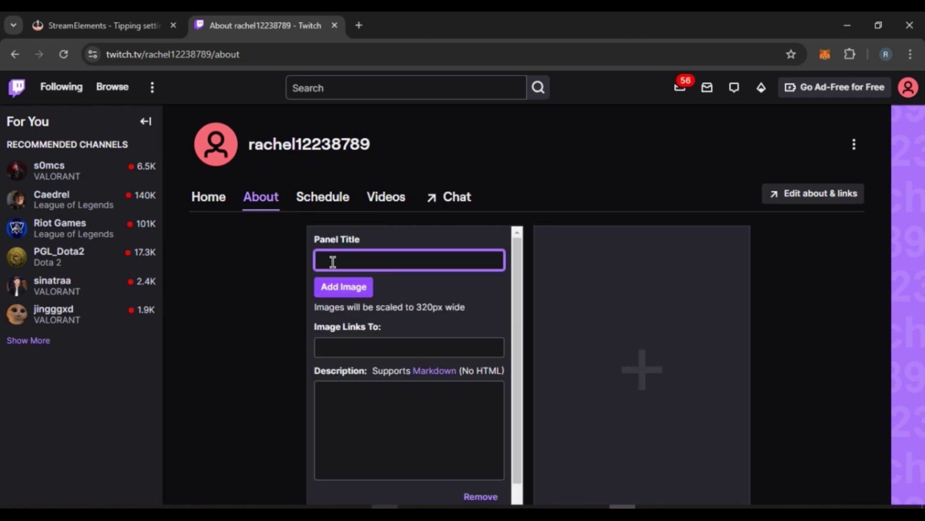
text(donation)
click(323, 344)
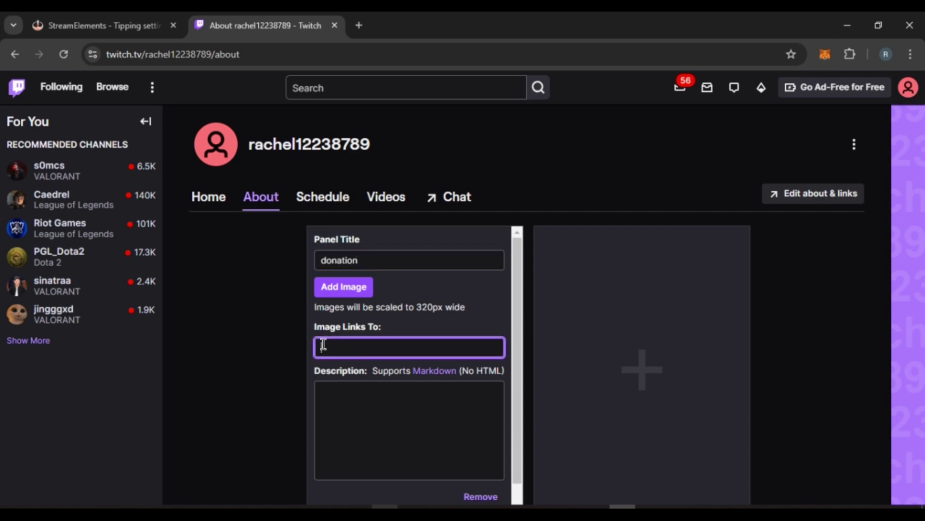
key(ctrl+v)
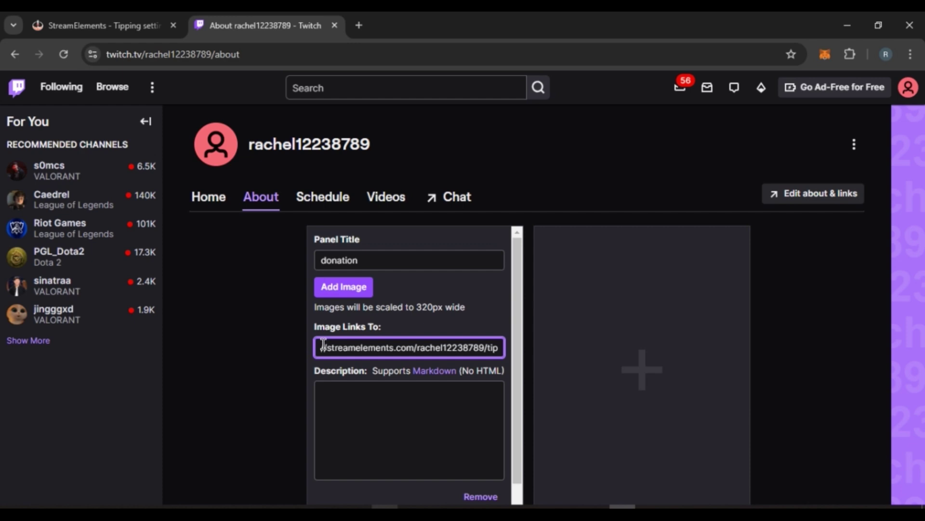
click(338, 363)
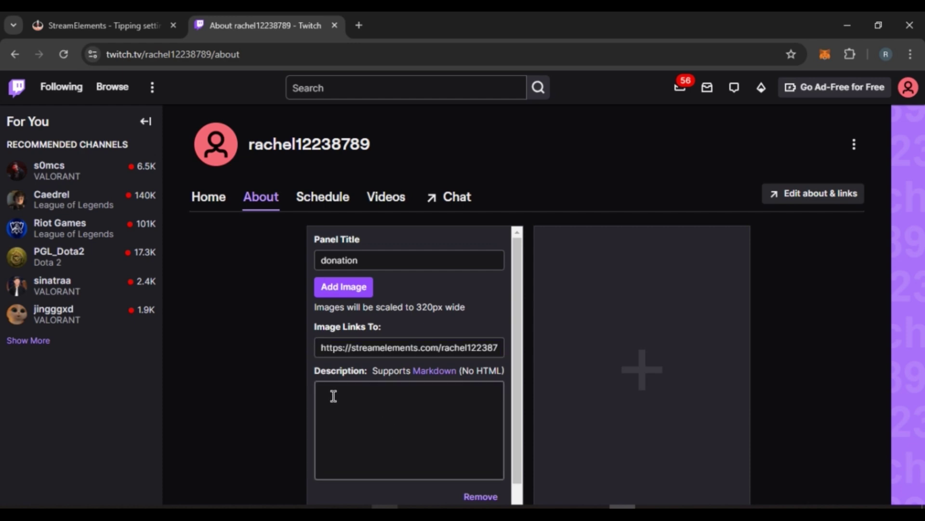